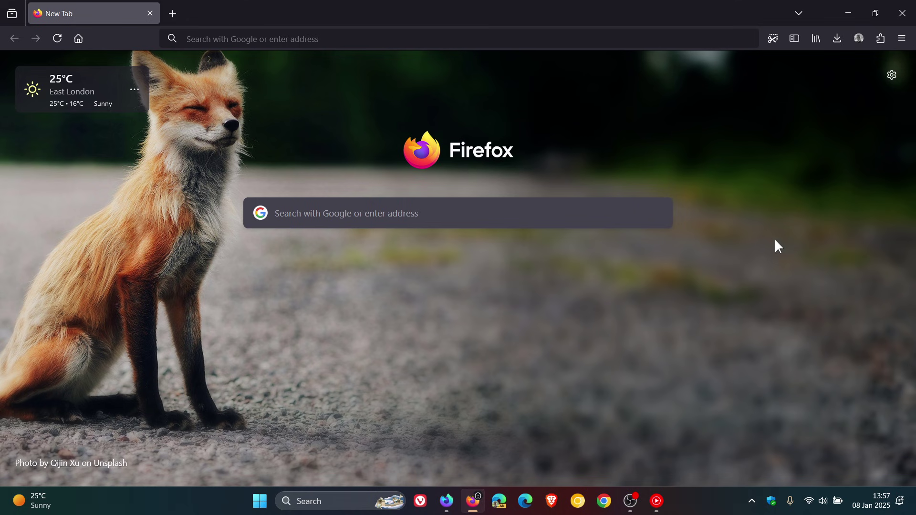
Close the regular Firefox window and open Nightly's main application menu
left_click(902, 12)
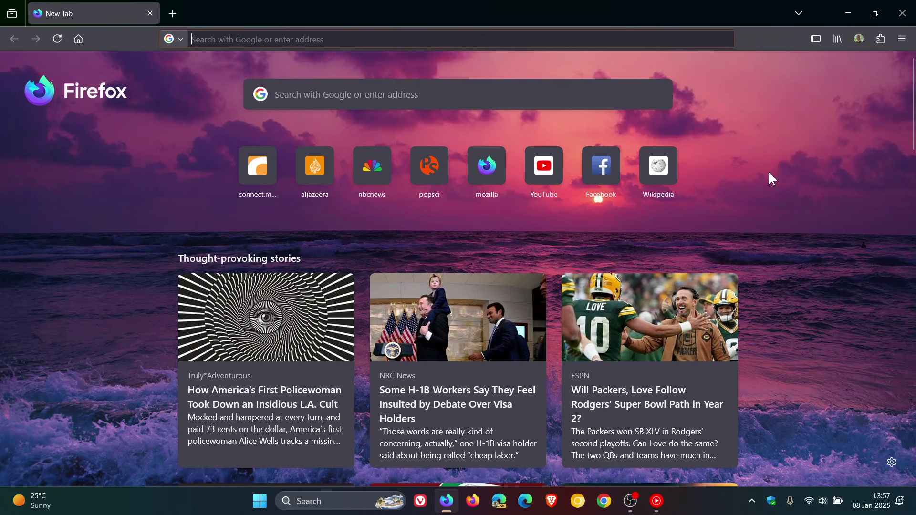
left_click(902, 42)
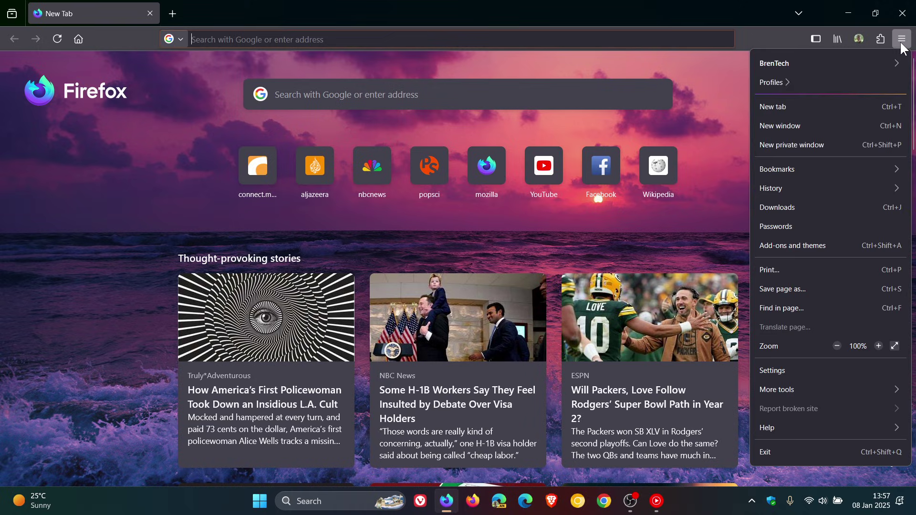
Open the Choose a profile window via Profiles > Manage profiles
left_click(815, 83)
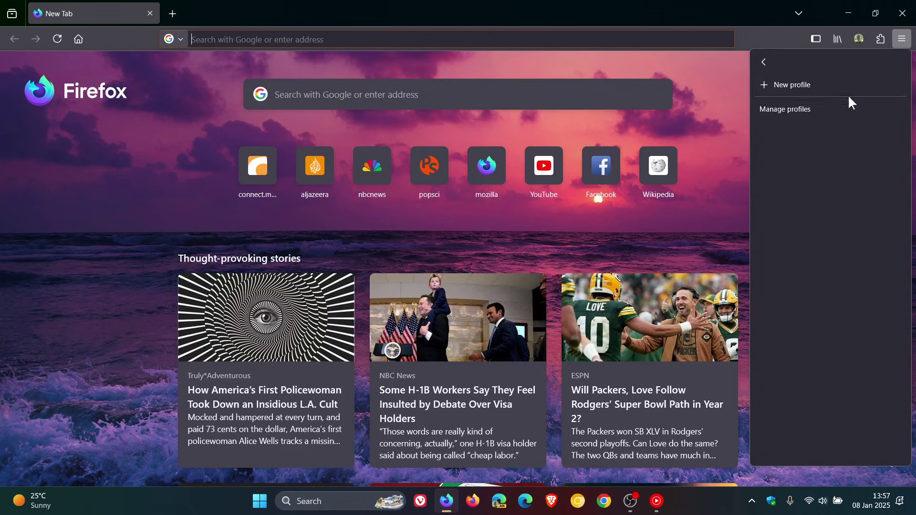
left_click(795, 110)
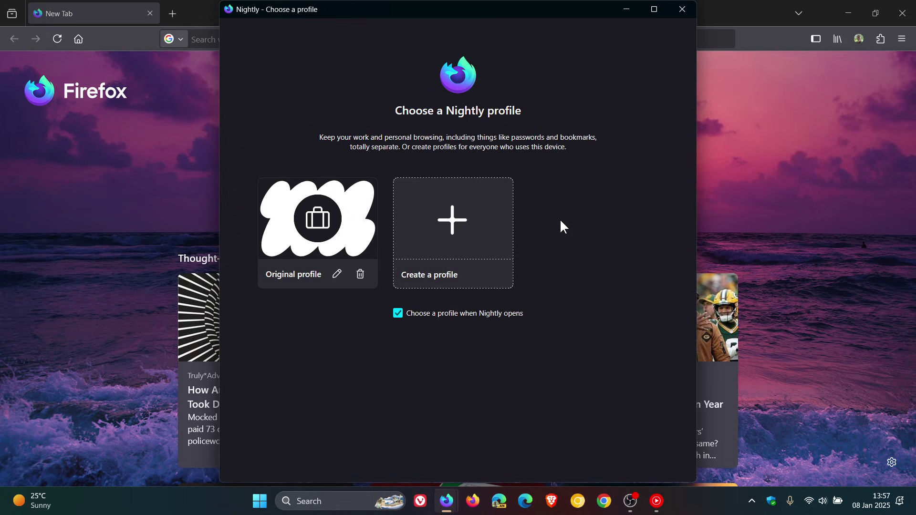
Create a new profile named Work with the Marigold theme and the heart avatar
left_click(451, 226)
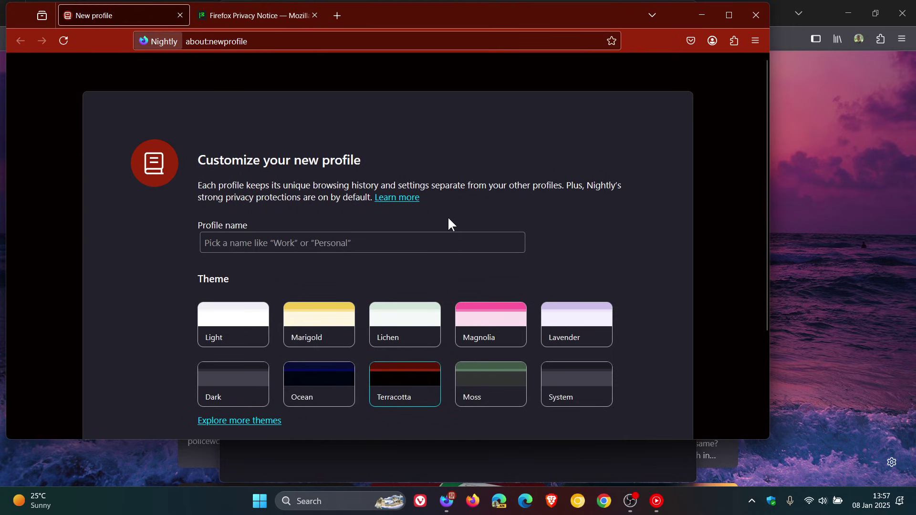
left_click(432, 237)
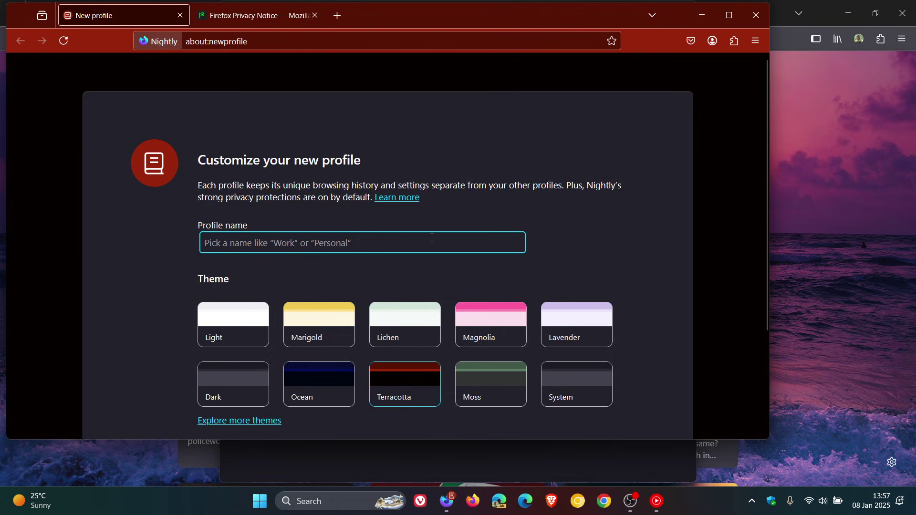
type("Wor")
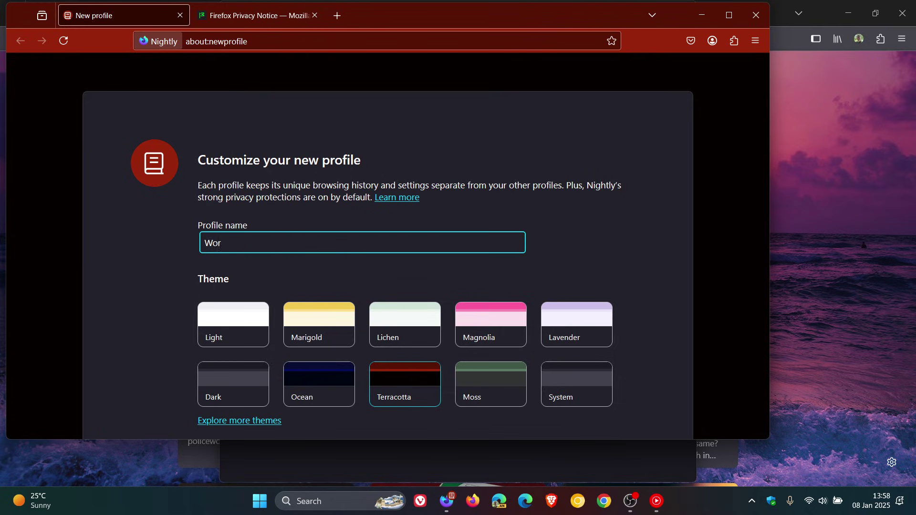
type("k")
left_click(317, 311)
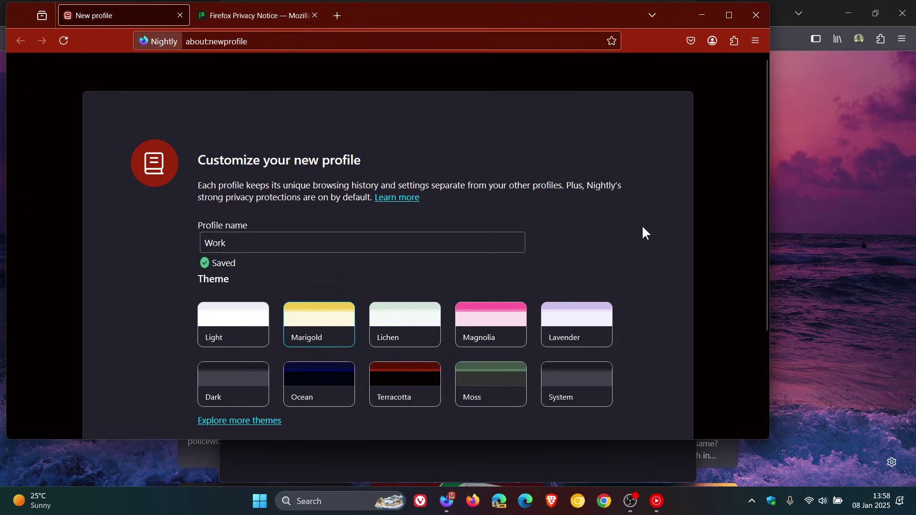
scroll(642, 226, "down", 3)
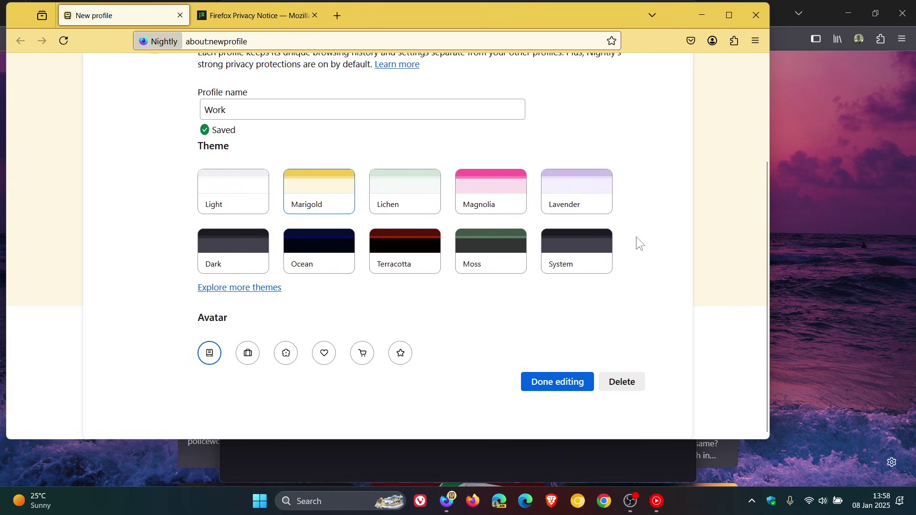
left_click(329, 356)
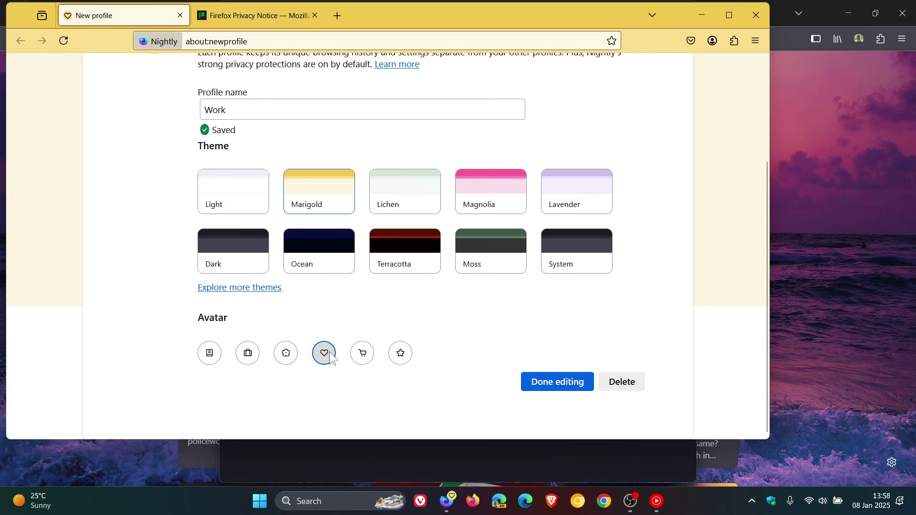
left_click(558, 383)
left_click(749, 15)
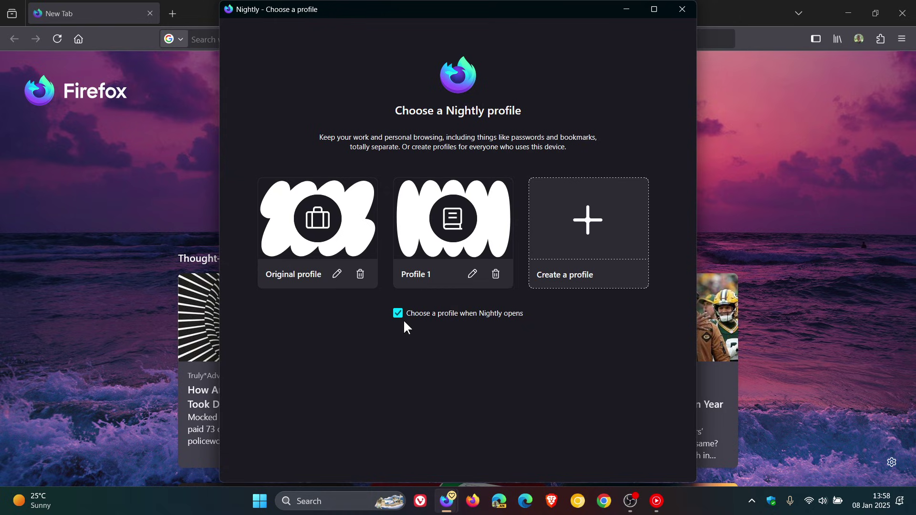
Close the profile chooser and browser window, then relaunch Nightly from the taskbar
left_click(683, 10)
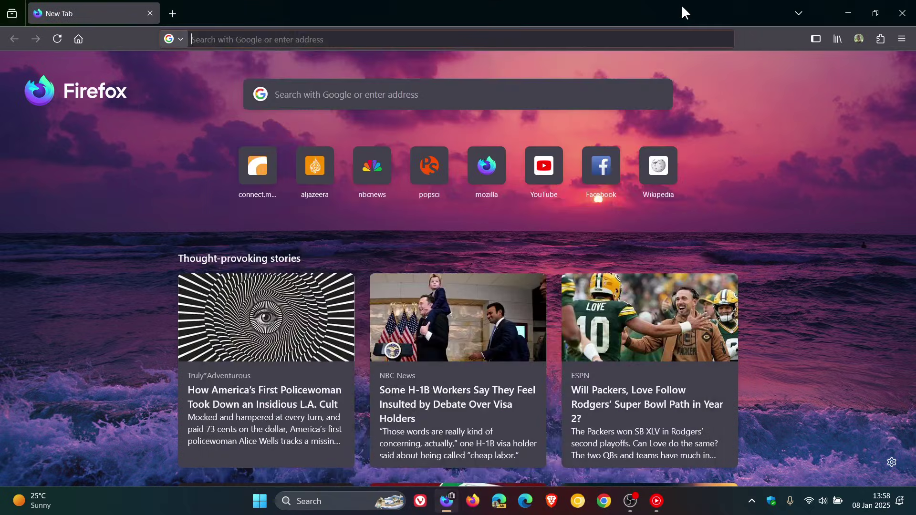
left_click(902, 13)
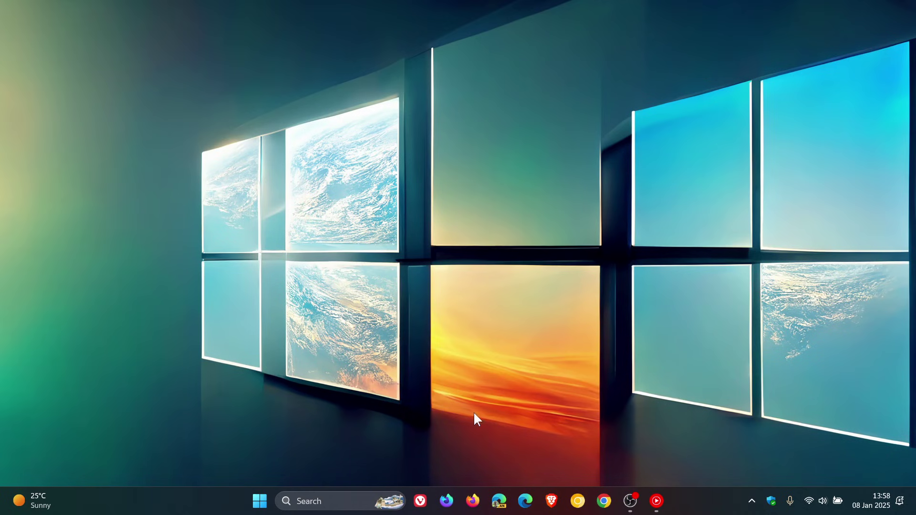
left_click(446, 501)
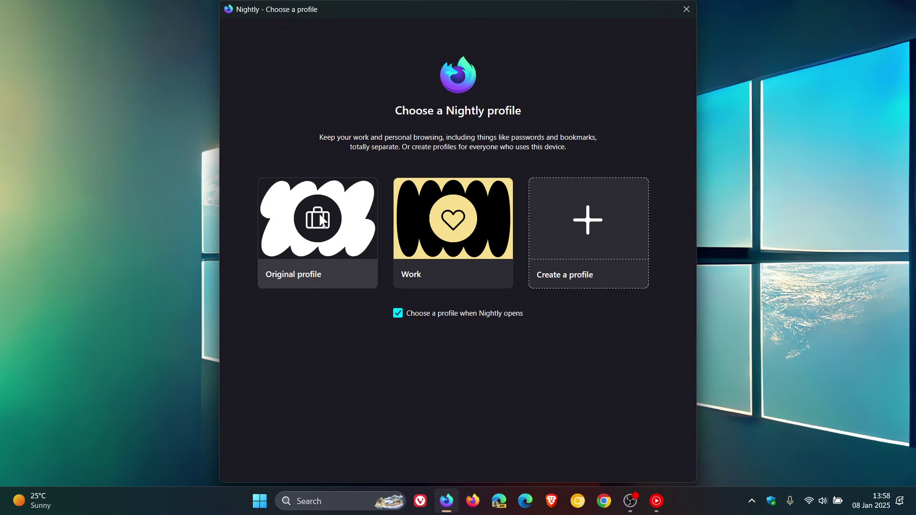
Open Nightly in the Work profile, decline the default-browser prompt, maximize, then close it
left_click(447, 219)
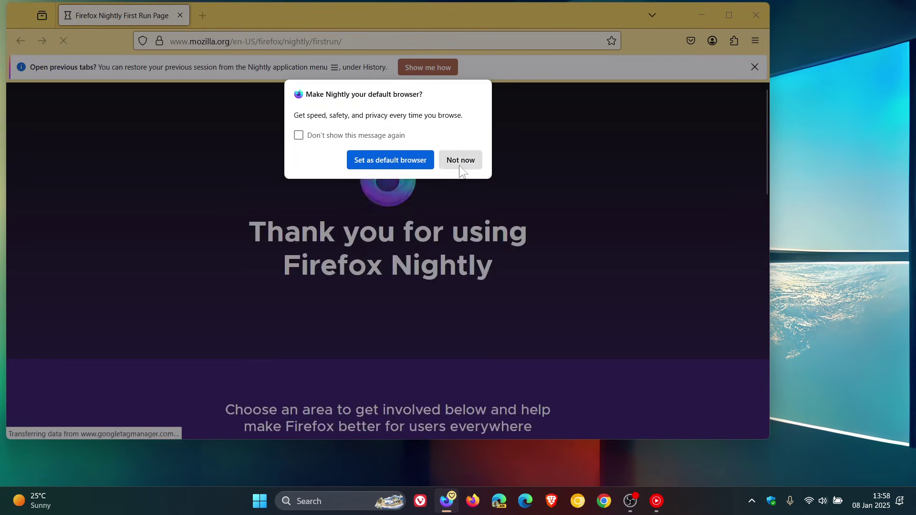
left_click(460, 163)
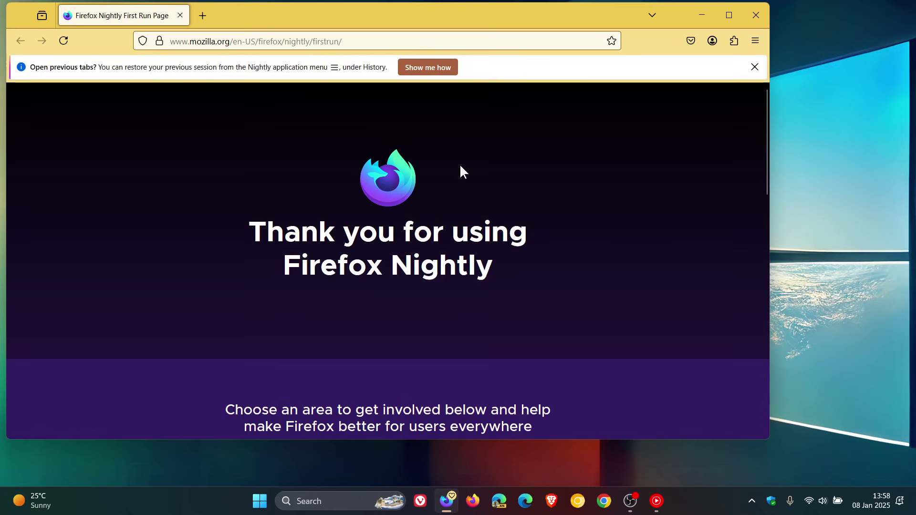
left_click(726, 15)
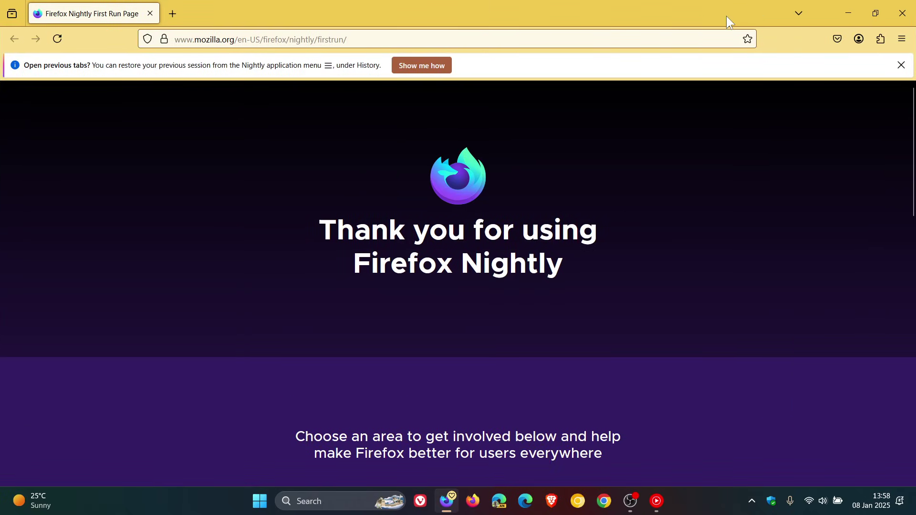
left_click(902, 12)
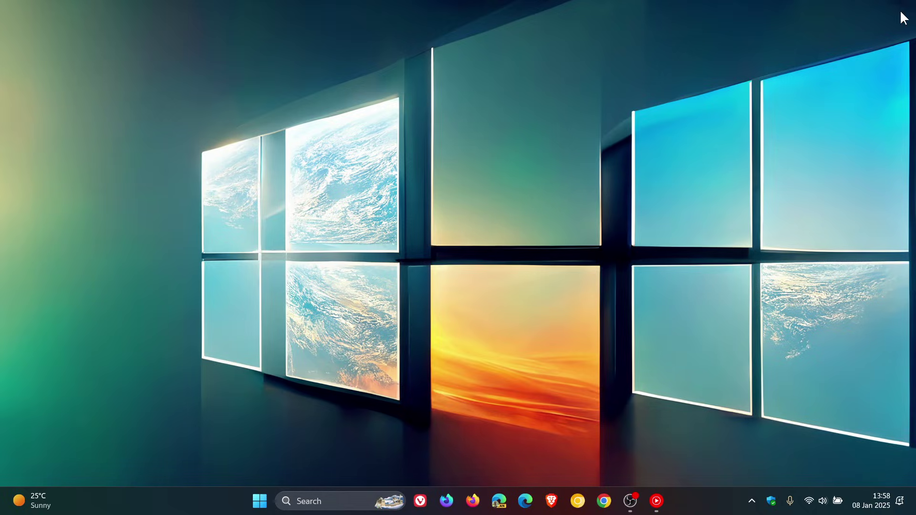
Relaunch Nightly in the Original profile and show its profile options from the main menu
left_click(446, 500)
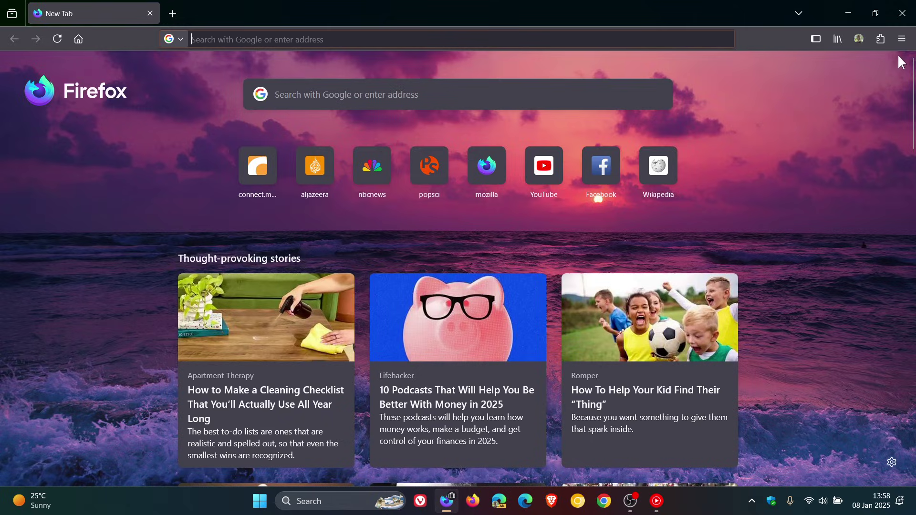
left_click(903, 40)
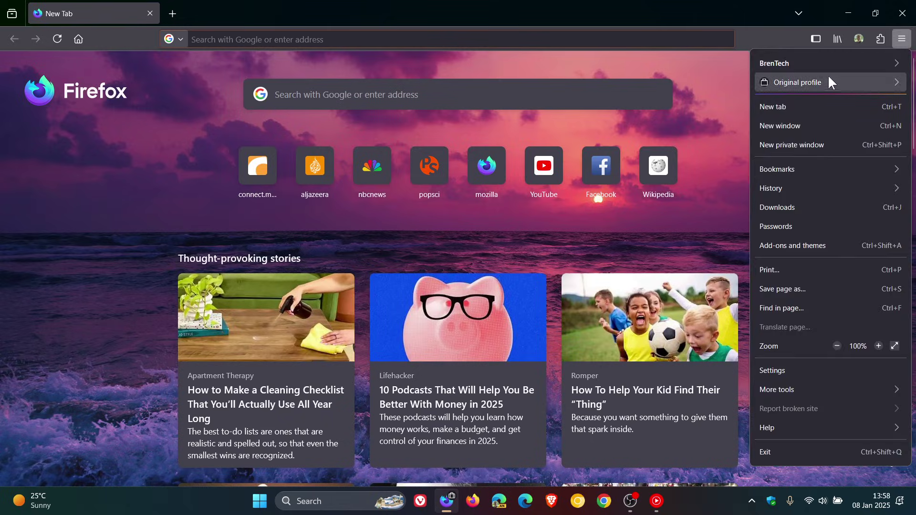
left_click(811, 82)
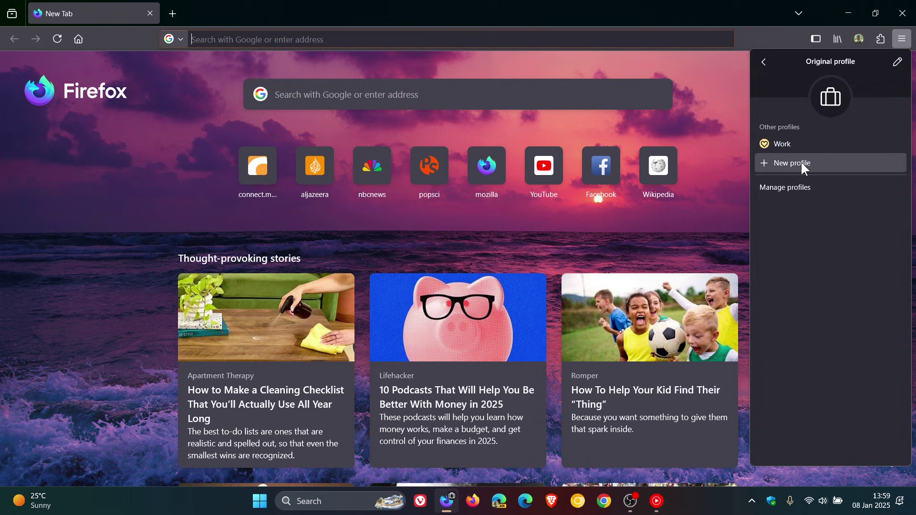
Open the profile manager, close it, then reopen it through the Original profile's options
left_click(796, 191)
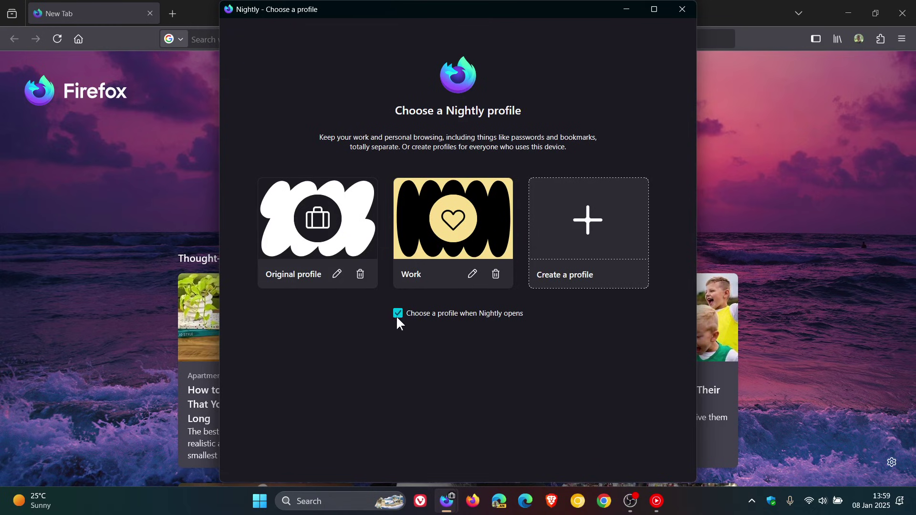
left_click(683, 10)
left_click(897, 13)
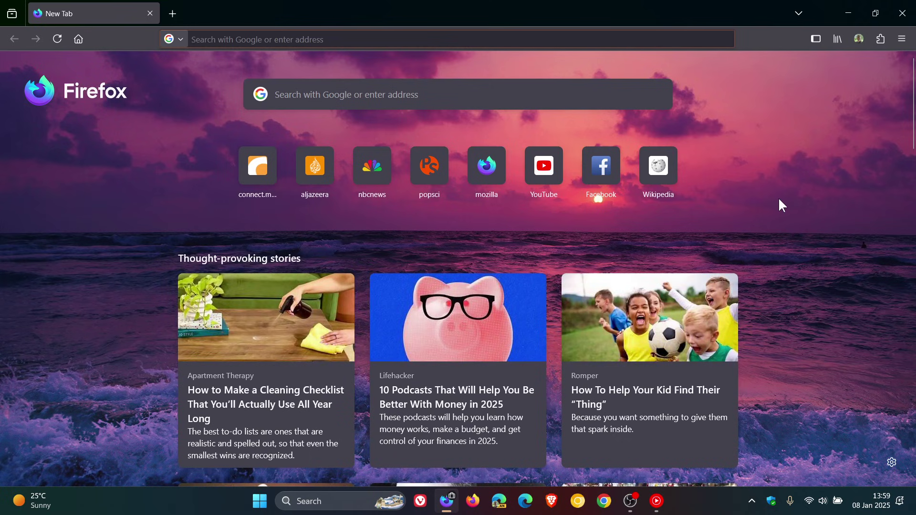
left_click(902, 41)
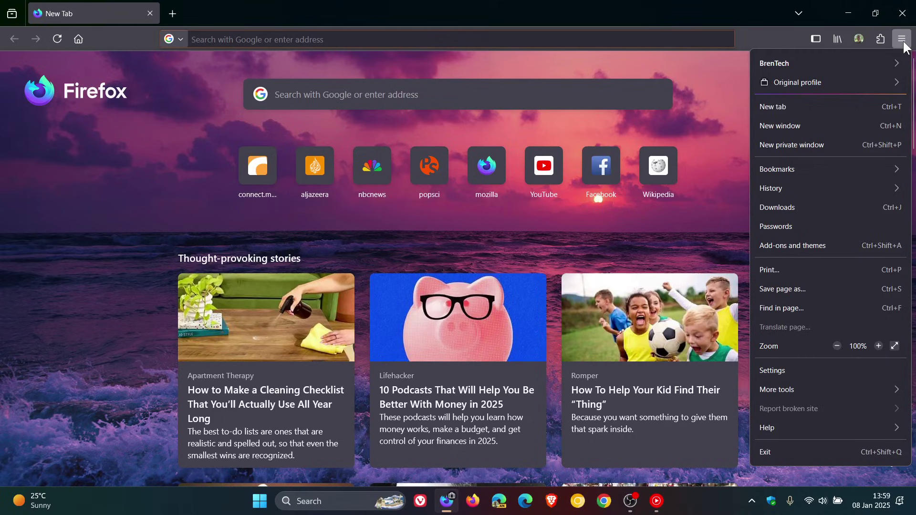
left_click(833, 83)
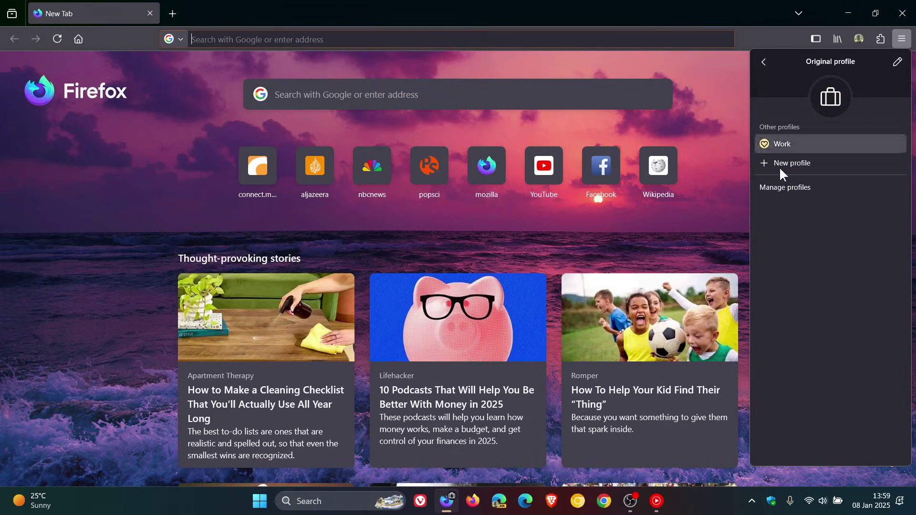
left_click(779, 187)
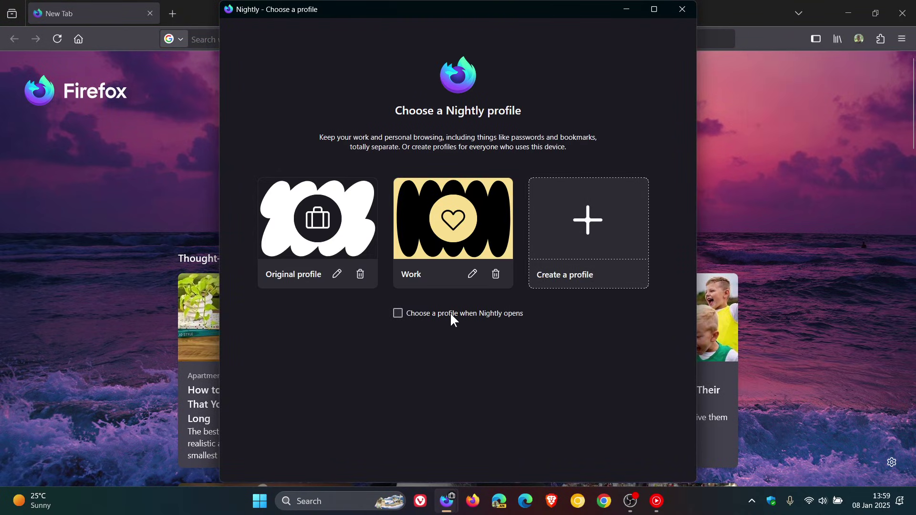
Delete the Work profile with its trash icon, dismissing the default-browser prompt along the way
left_click(496, 274)
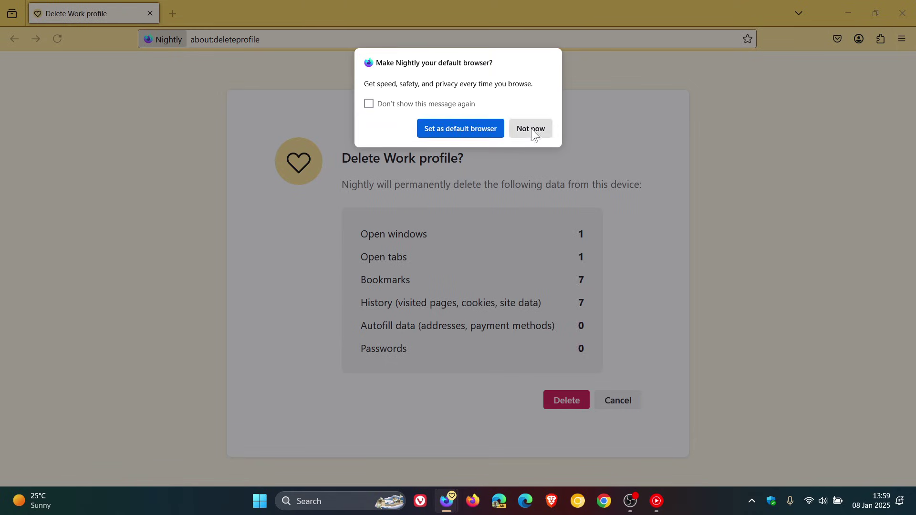
left_click(533, 132)
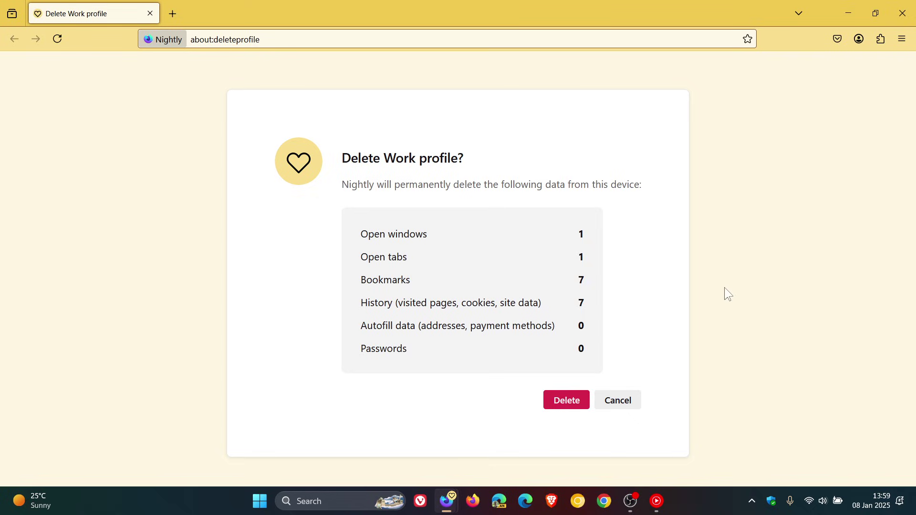
left_click(568, 401)
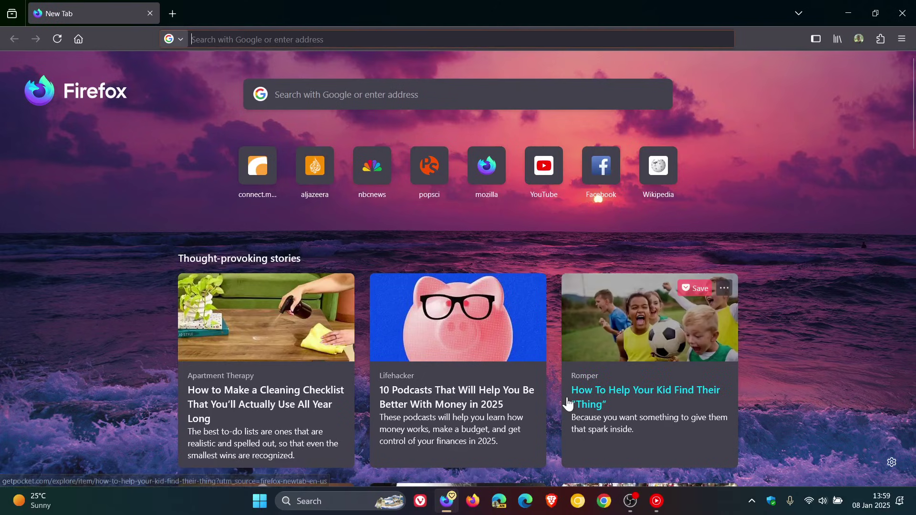
left_click(902, 39)
left_click(835, 84)
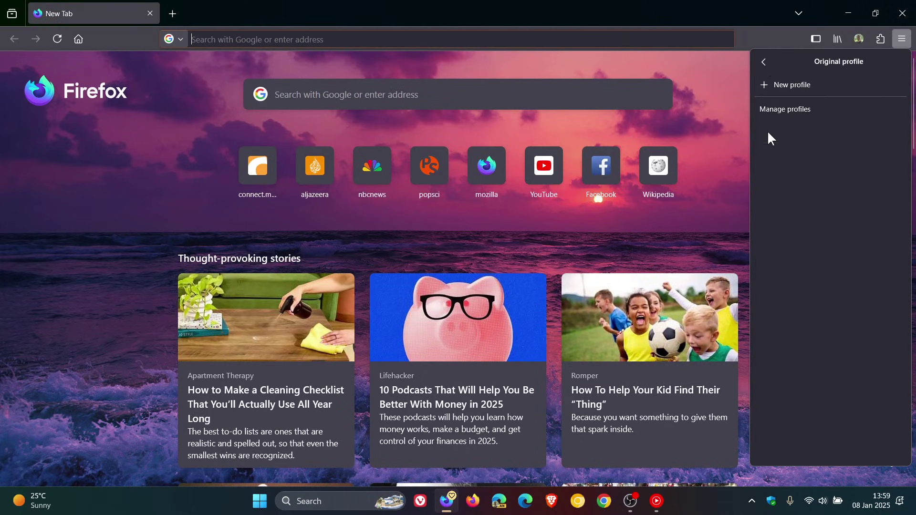
left_click(722, 128)
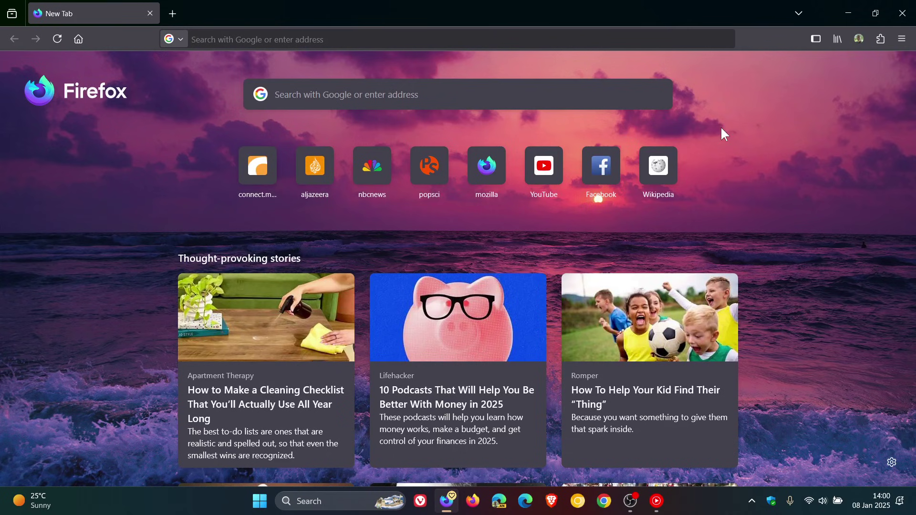
Go to about:config and accept the risk warning to reach the preferences
left_click(324, 38)
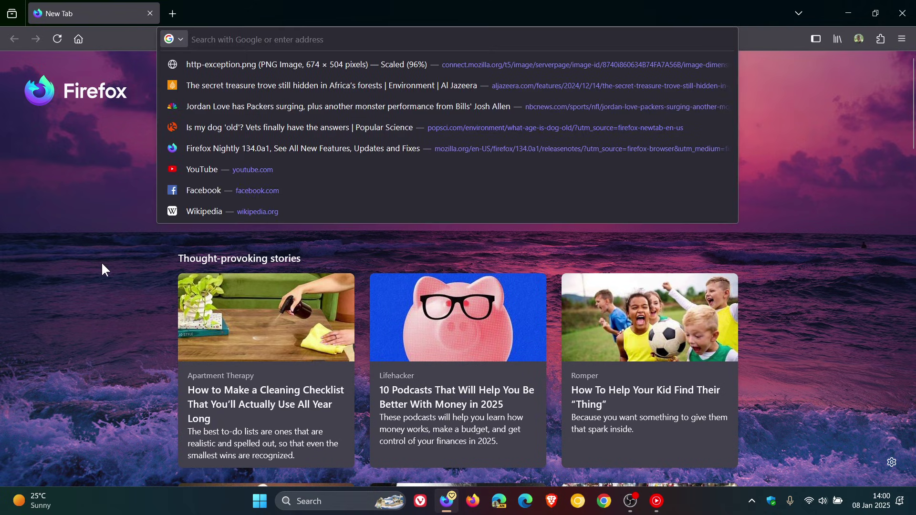
type("ab")
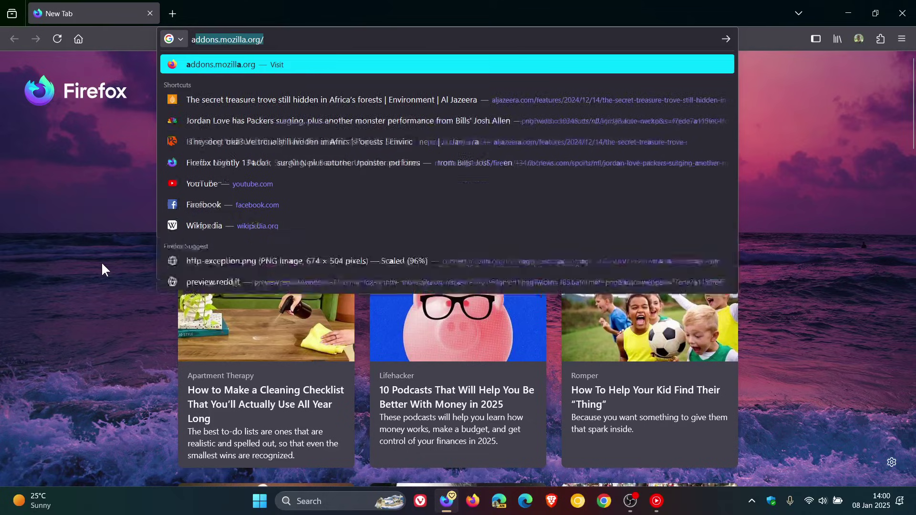
type("ou")
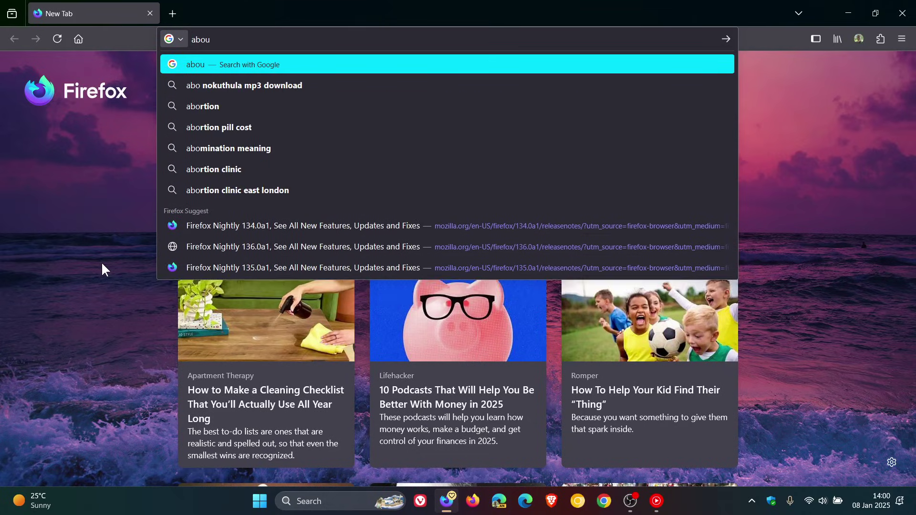
type("t:")
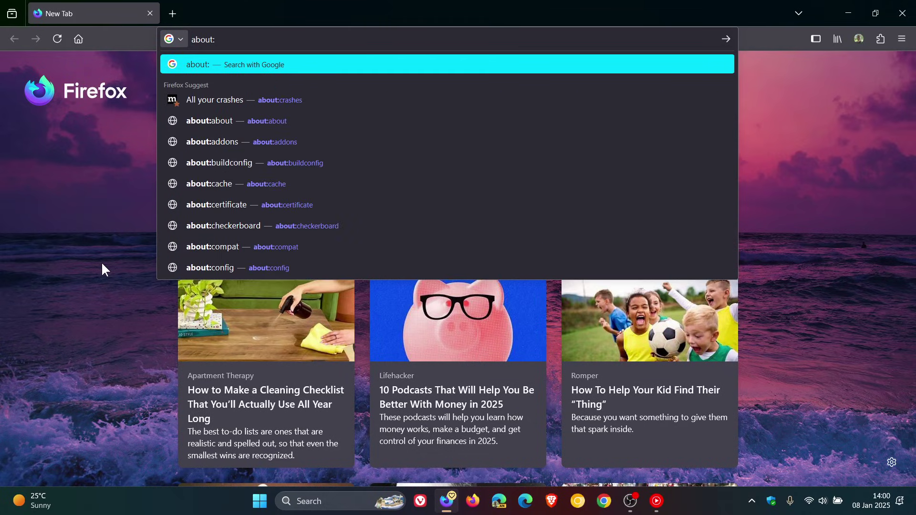
left_click(281, 268)
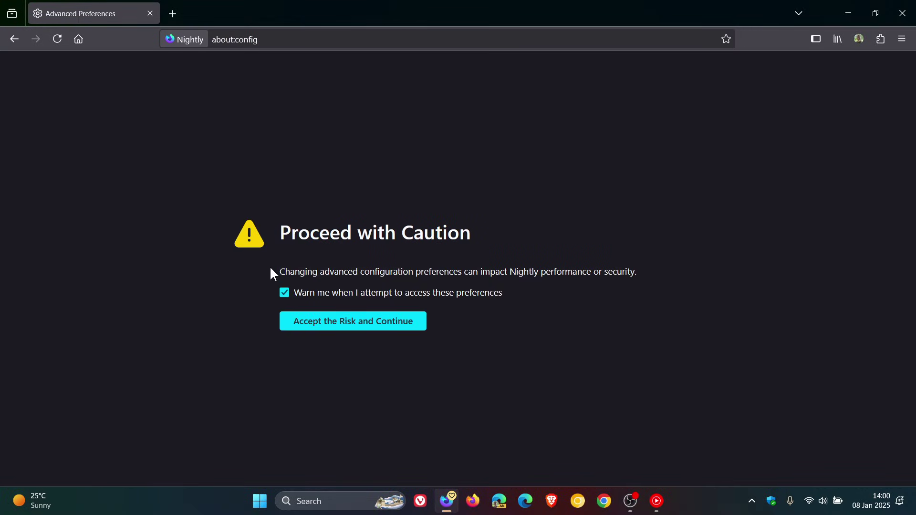
left_click(356, 319)
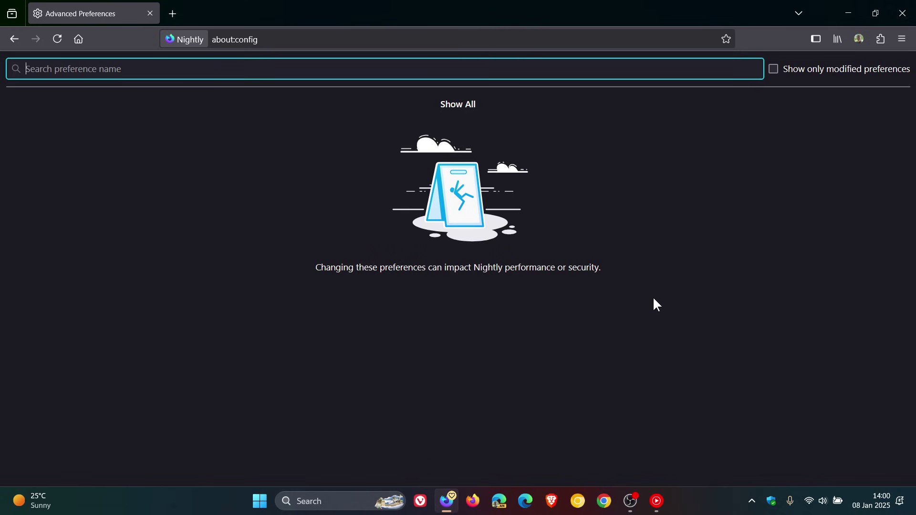
Filter by 'profiles' and toggle browser.profiles.enabled off, then back to true
type("profi")
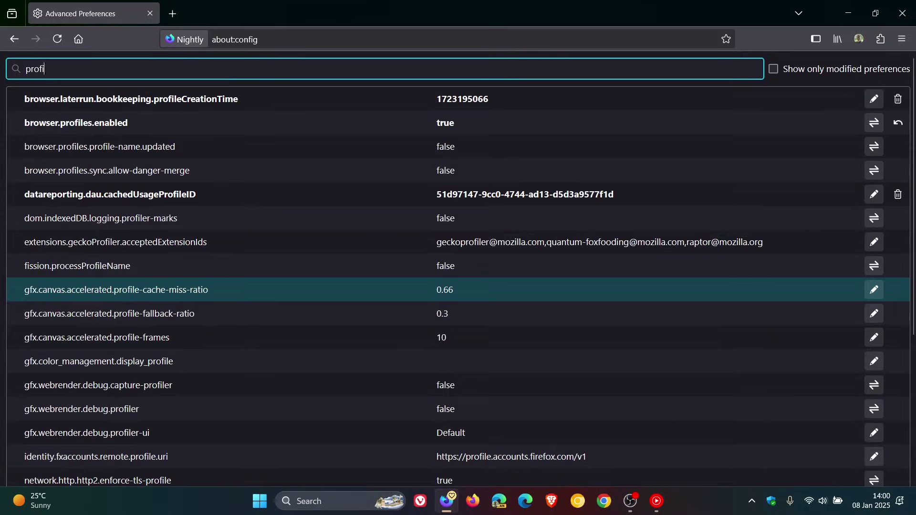
type("les")
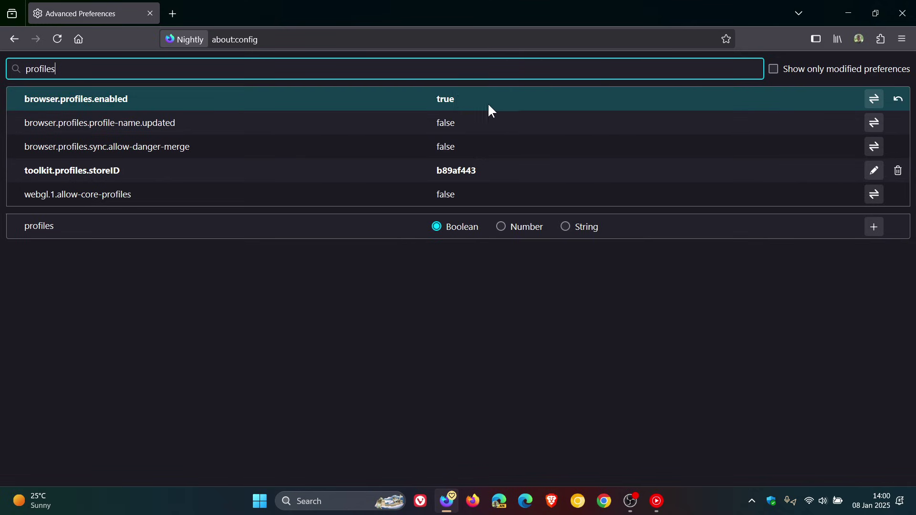
left_click(898, 99)
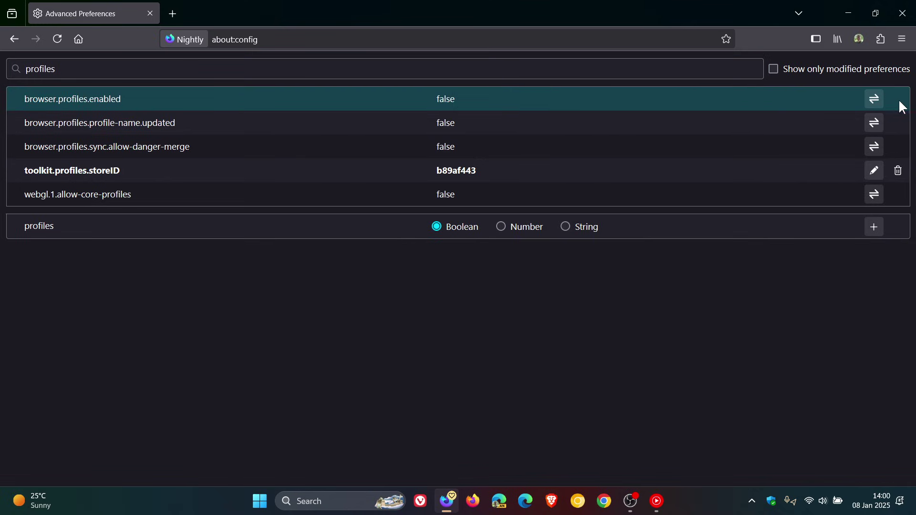
left_click(872, 100)
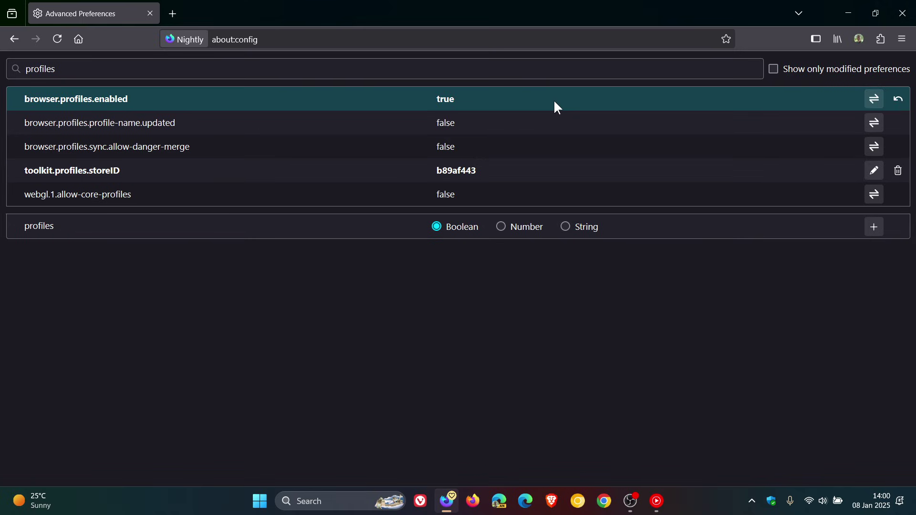
Close and relaunch Nightly, then open and dismiss the Profiles panel from the main menu
left_click(904, 13)
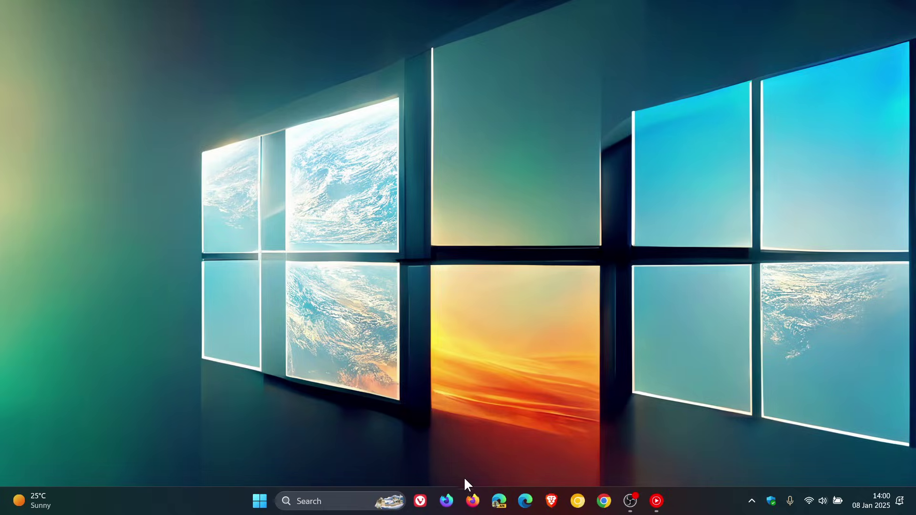
left_click(446, 500)
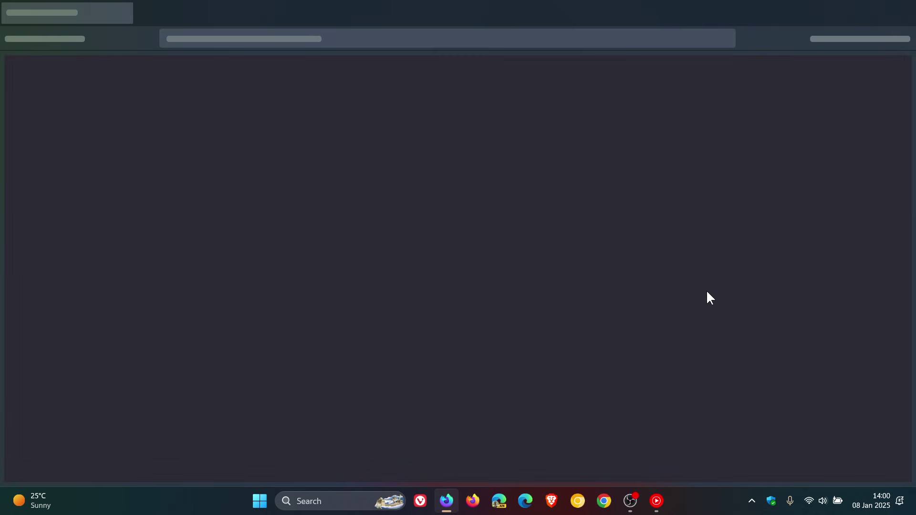
left_click(903, 39)
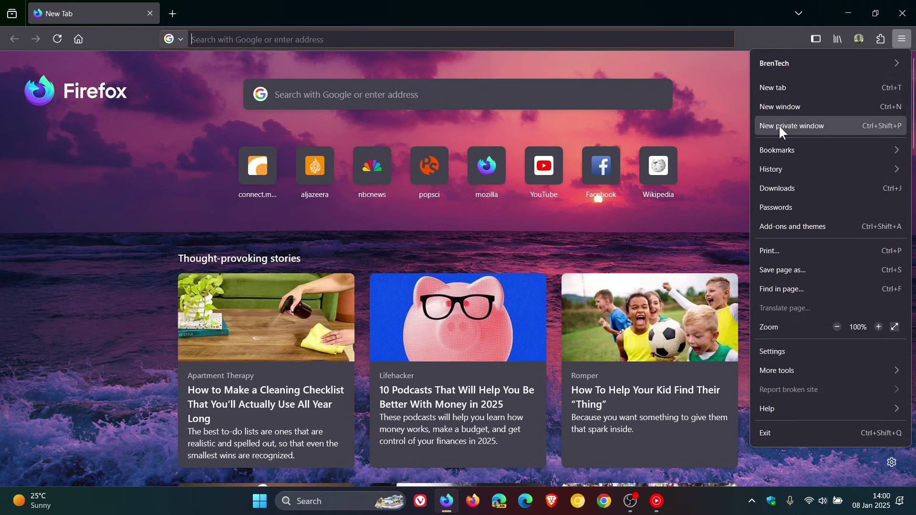
left_click(724, 97)
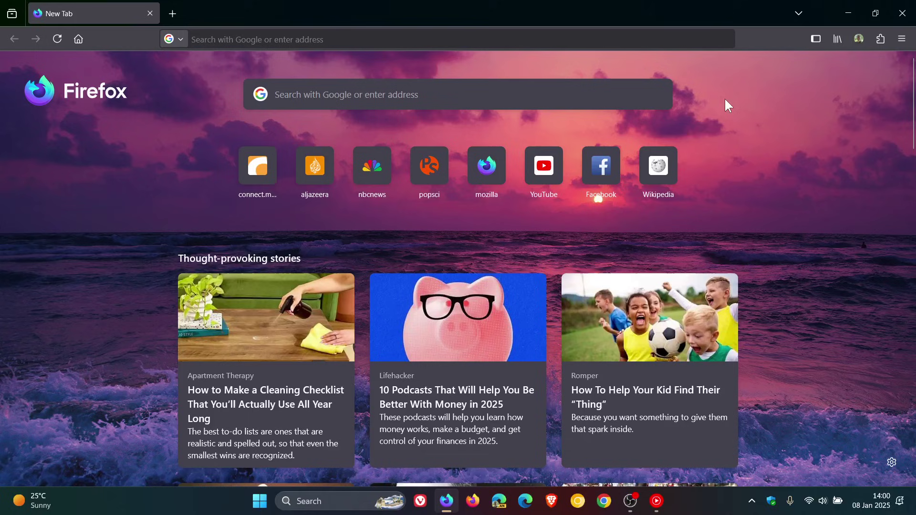
left_click(903, 40)
left_click(804, 83)
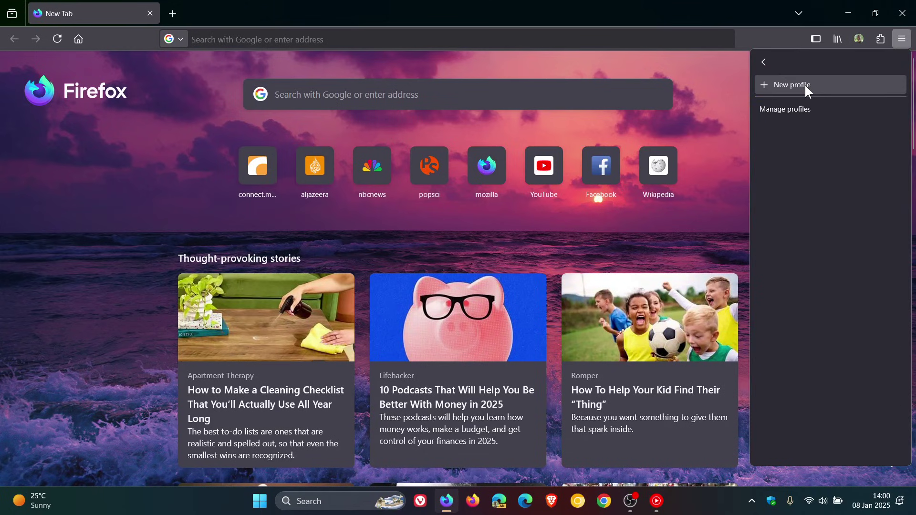
left_click(715, 115)
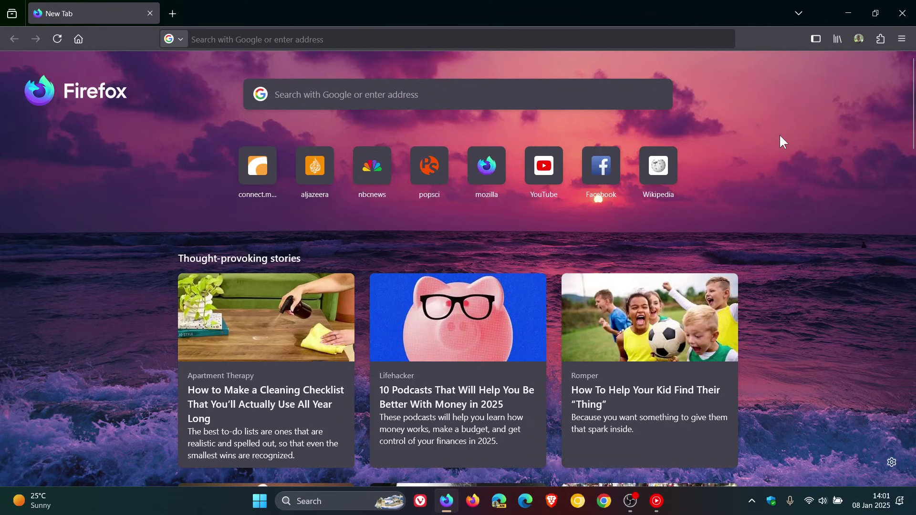
left_click(909, 42)
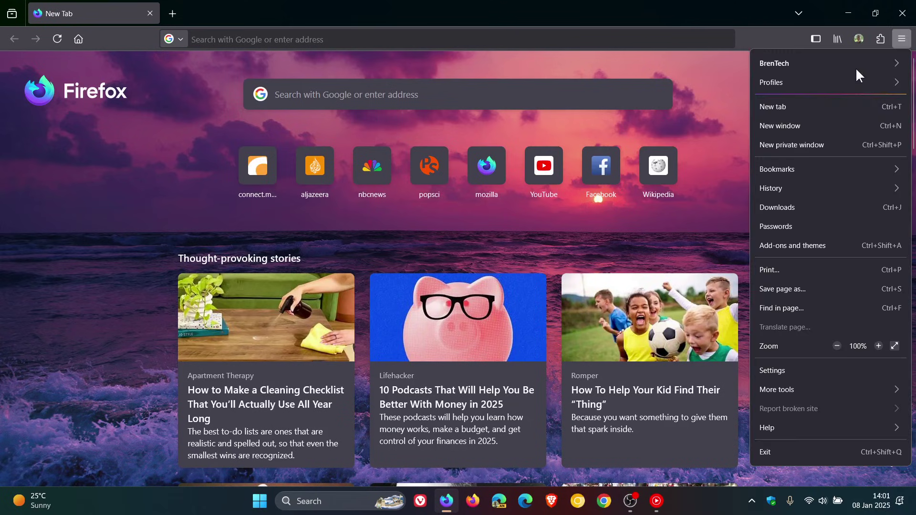
left_click(815, 78)
left_click(801, 120)
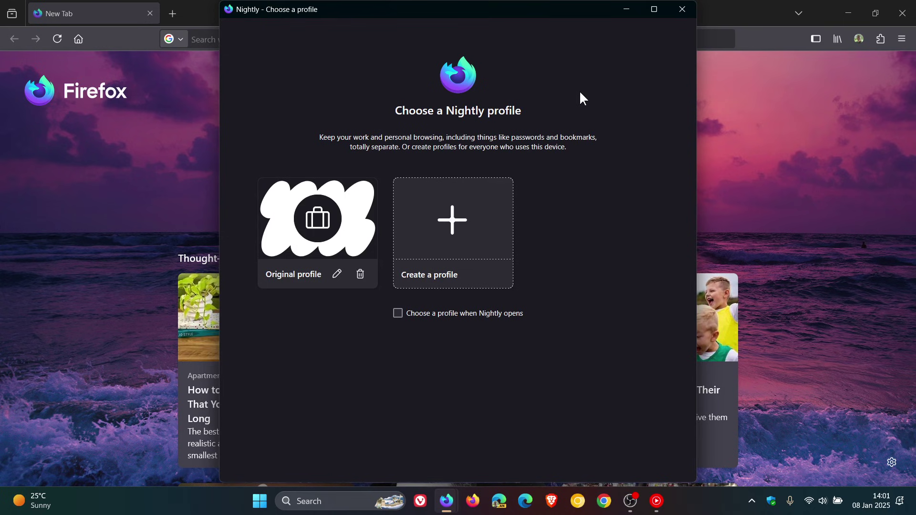
left_click(677, 20)
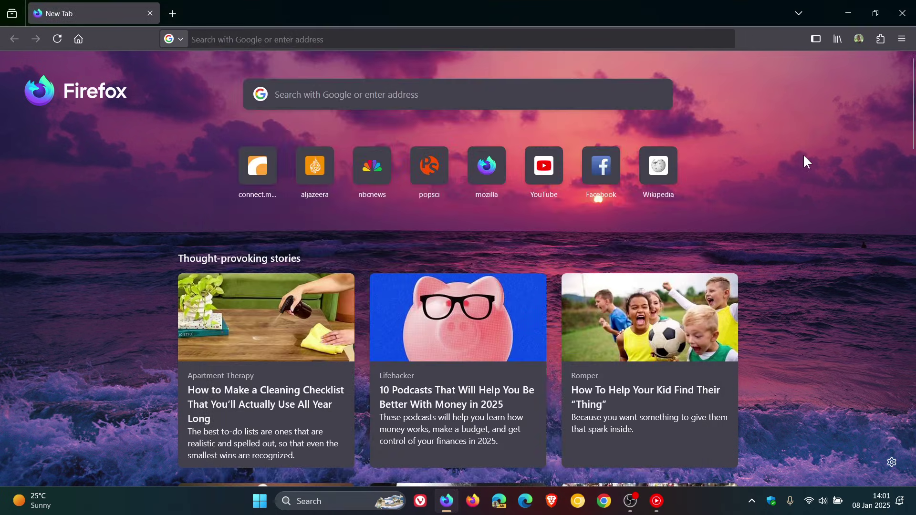